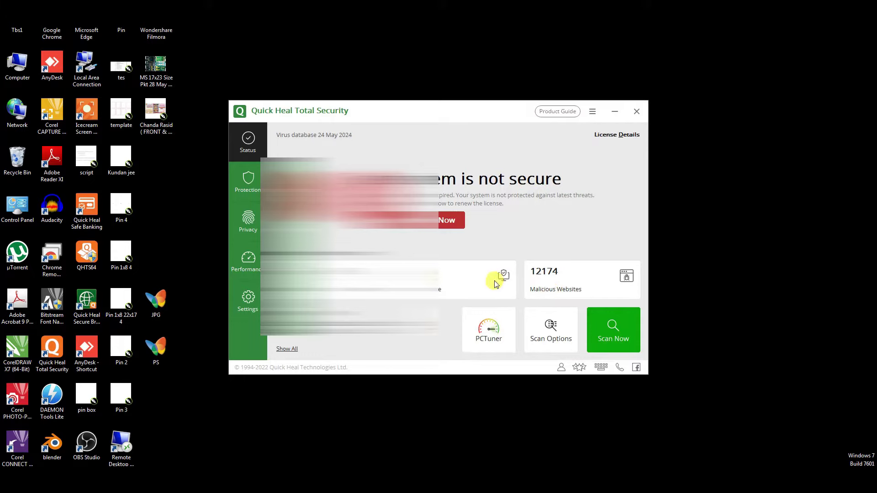
Renew the expired licence by pasting a product key as a renewal code and submitting it
left_click(440, 224)
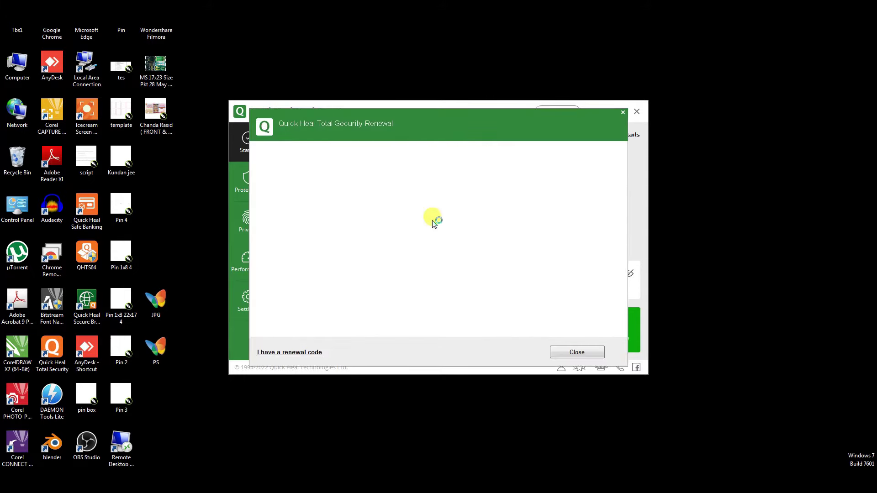
left_click(291, 352)
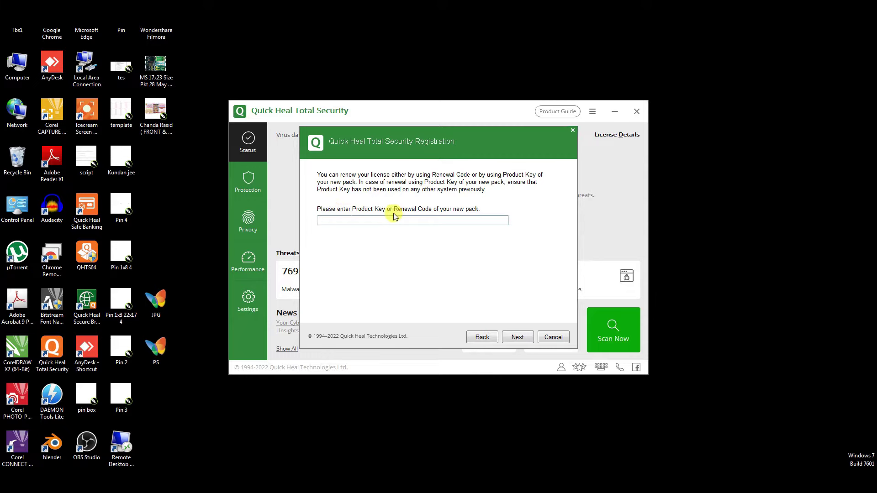
key("ctrl+v")
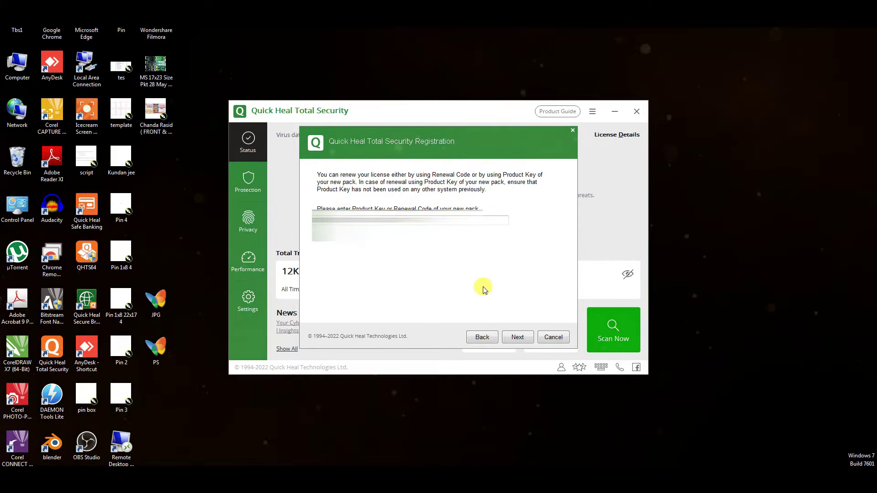
left_click(515, 338)
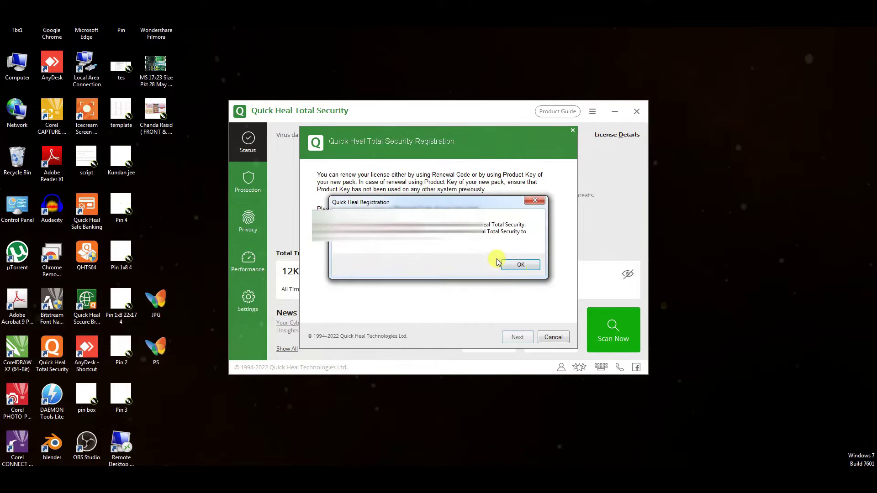
Dismiss the repeated registration message and close the registration dialog
left_click(521, 265)
key("Return")
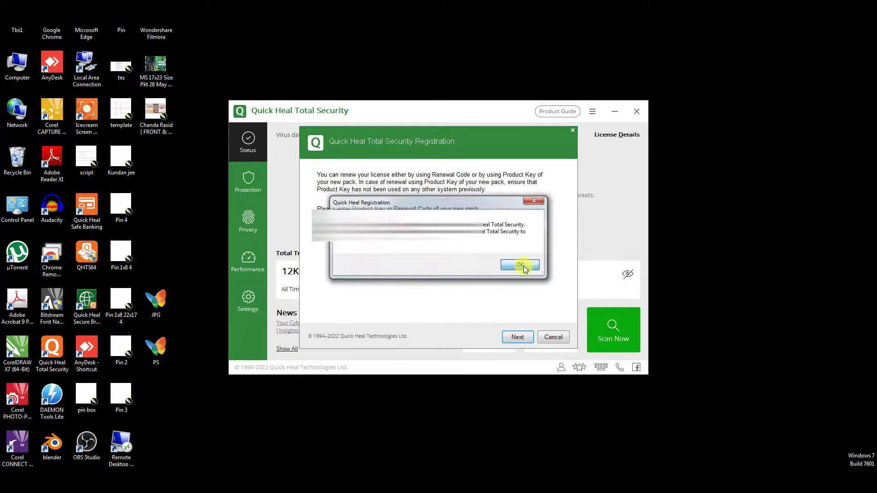
left_click(523, 265)
left_click(573, 133)
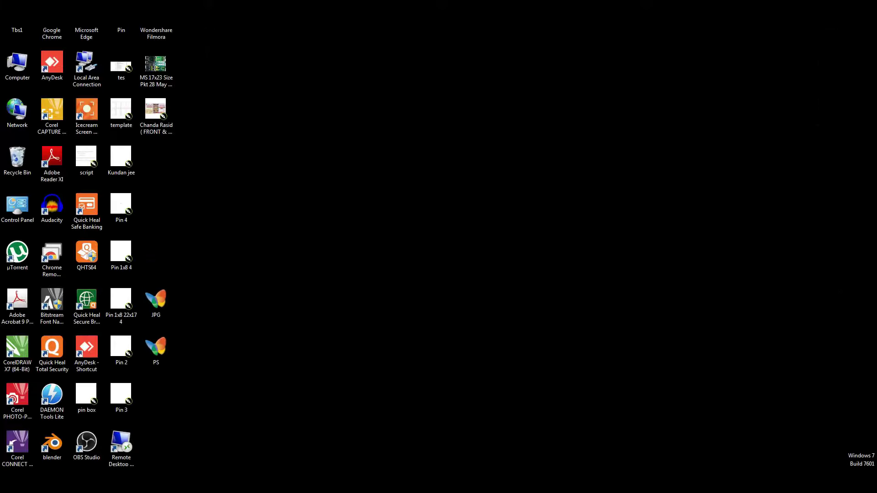
Go to Control Panel from the Start menu and confirm removing the old Quick Heal installation
key("super")
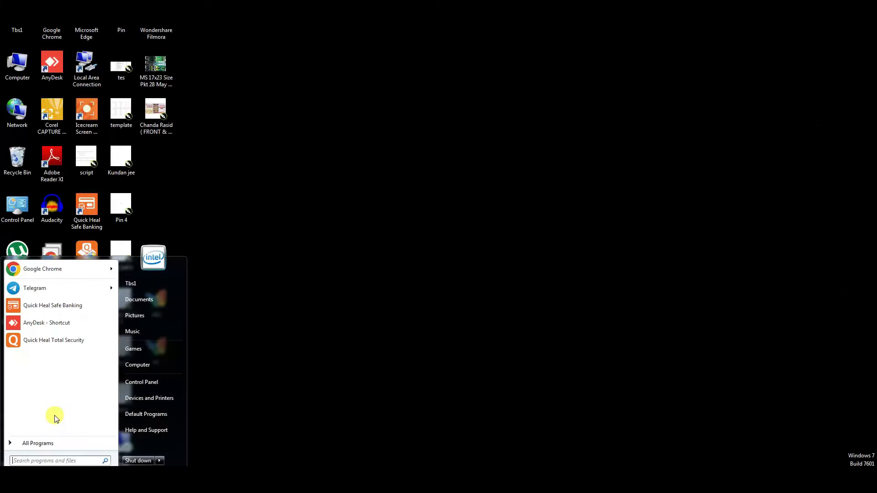
left_click(145, 383)
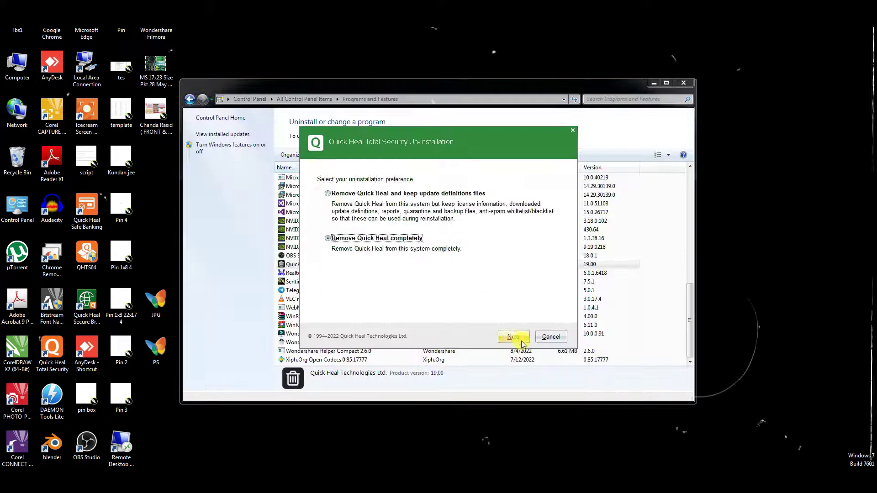
left_click(513, 336)
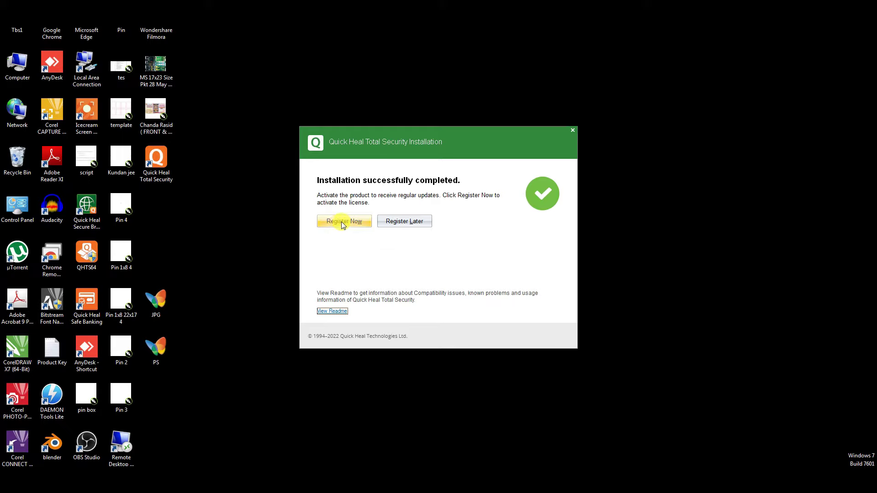
Allow services.exe internet access on the firewall warning and begin registering the product
left_click(342, 221)
left_click(392, 297)
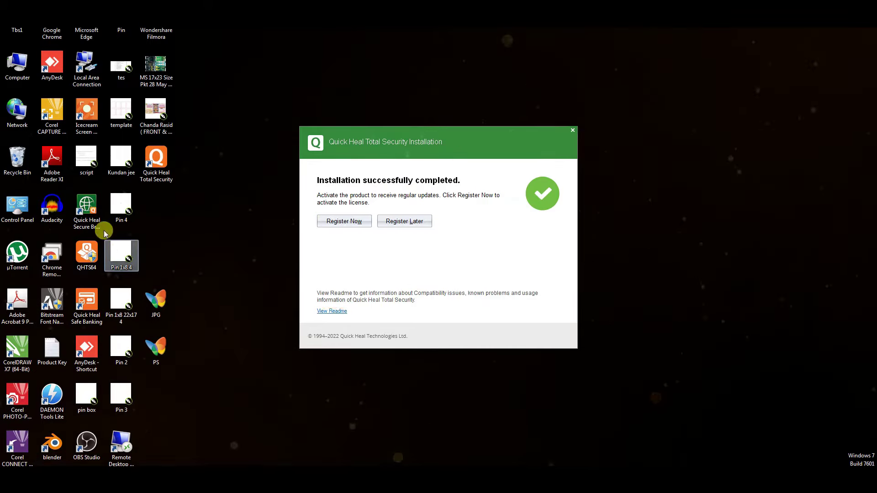
left_click(89, 263)
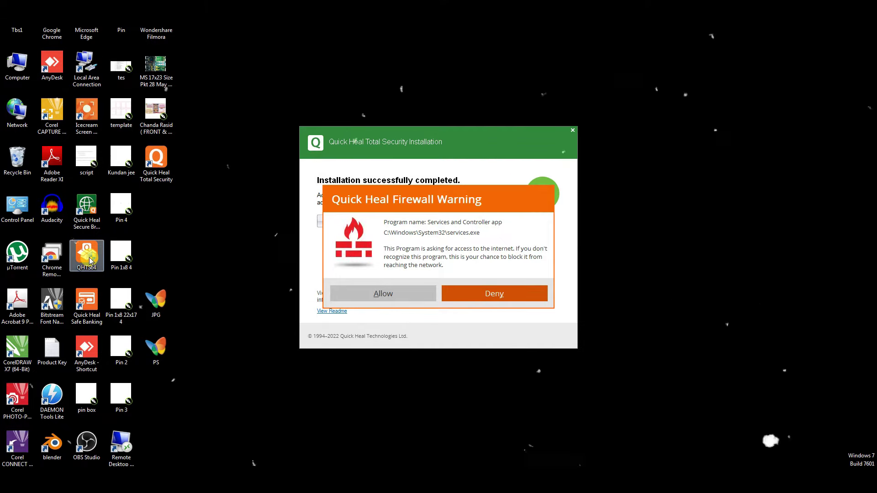
left_click(400, 299)
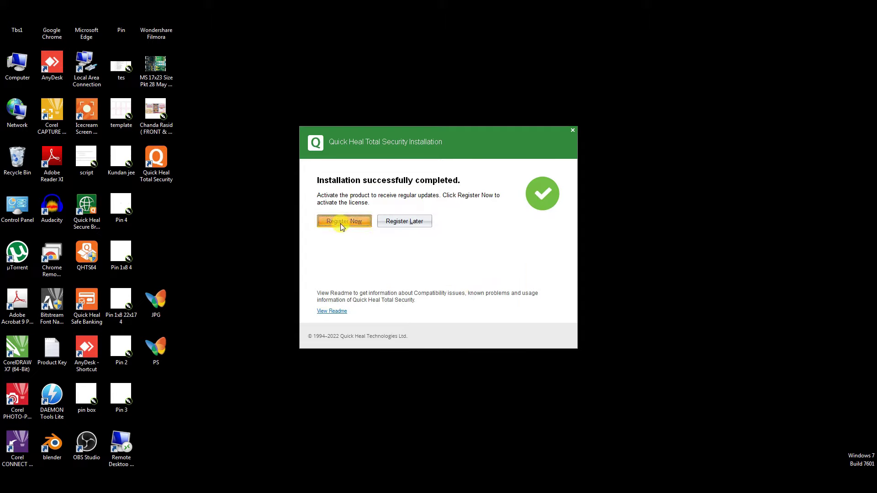
left_click(340, 224)
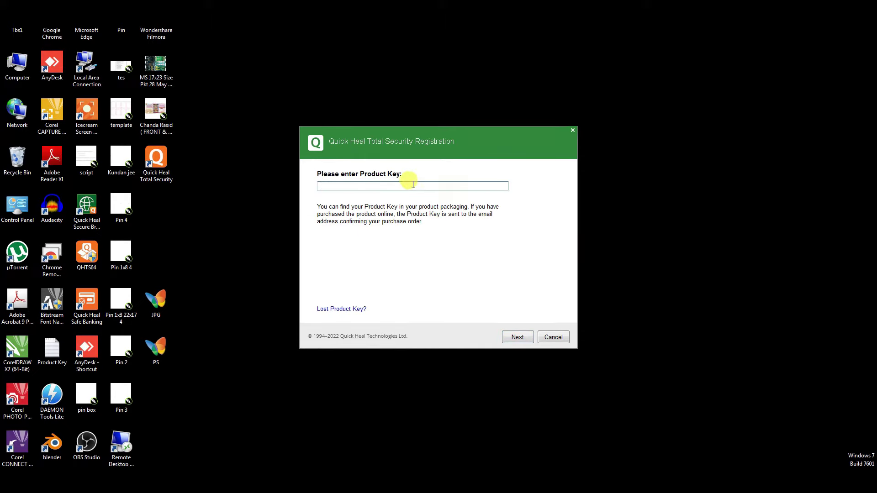
Paste the product key, dismiss the Registration Required notice, and submit the key
key("ctrl+v")
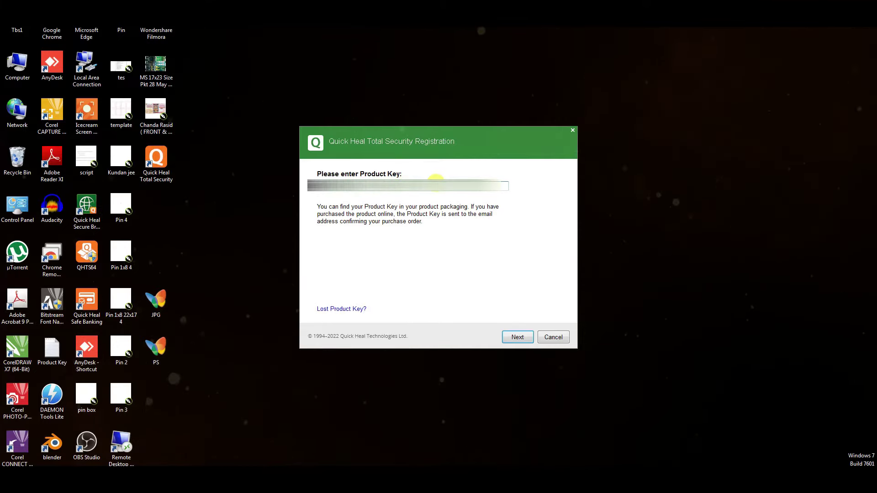
key("ctrl+a")
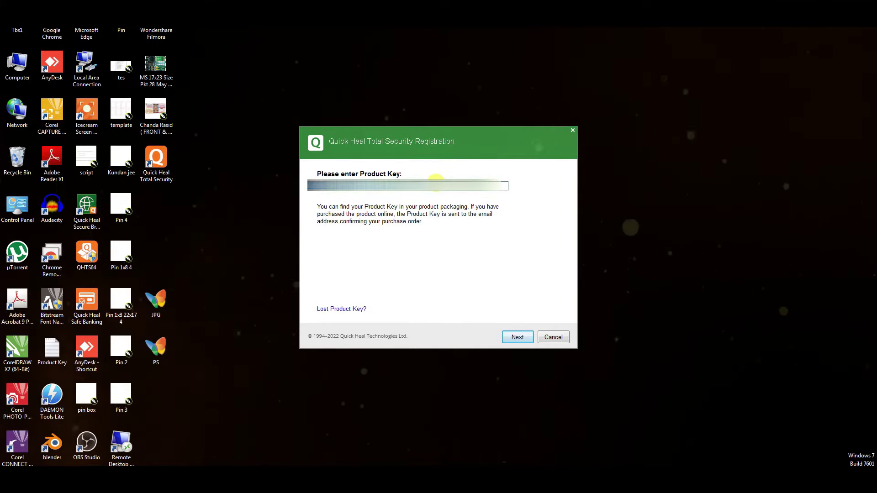
left_click(436, 180)
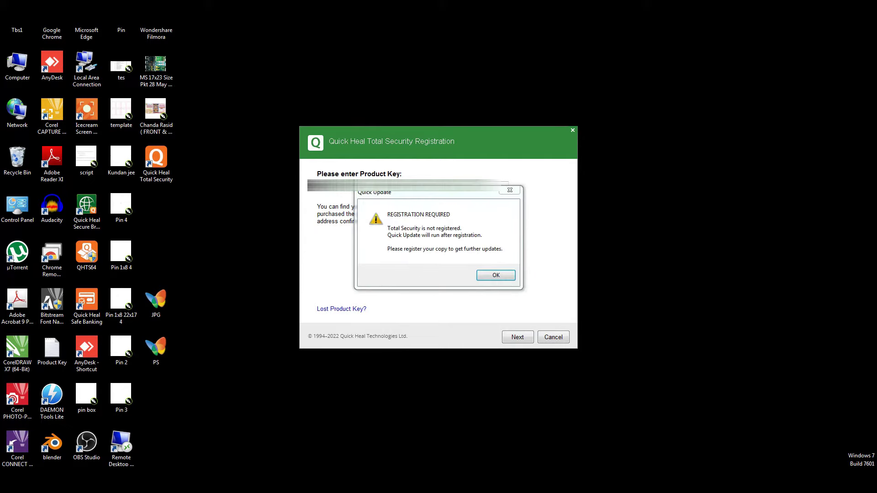
left_click(496, 276)
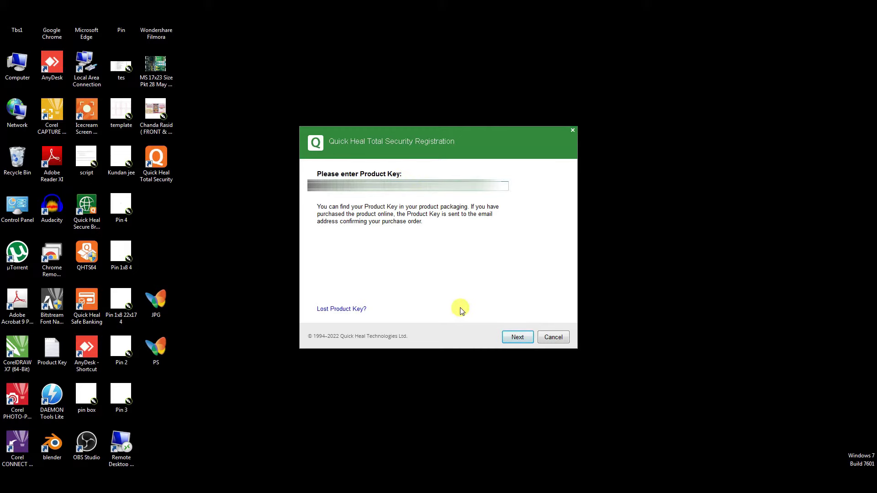
left_click(518, 338)
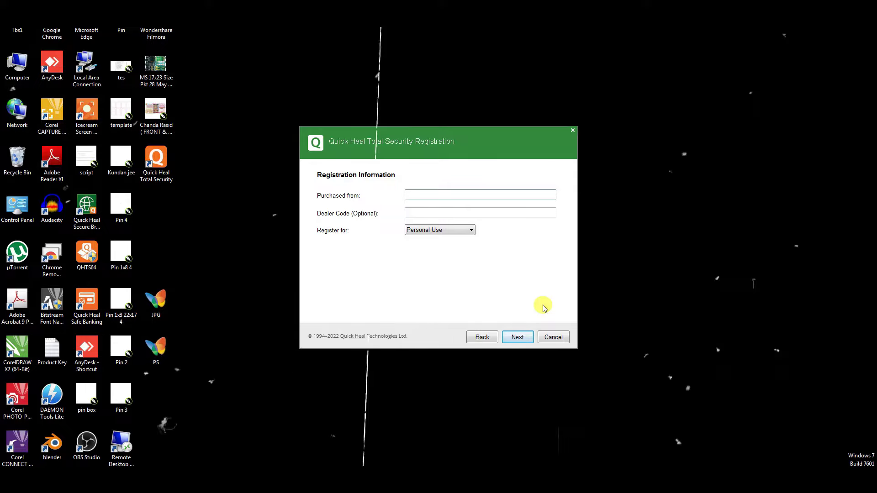
Fill in the purchase information, keep Register for as Personal Use, and continue
type("thebosescan")
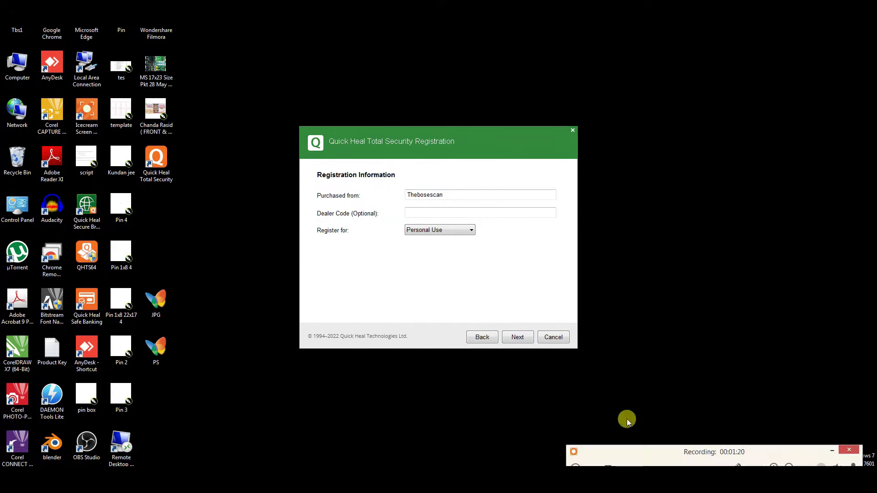
key("Tab")
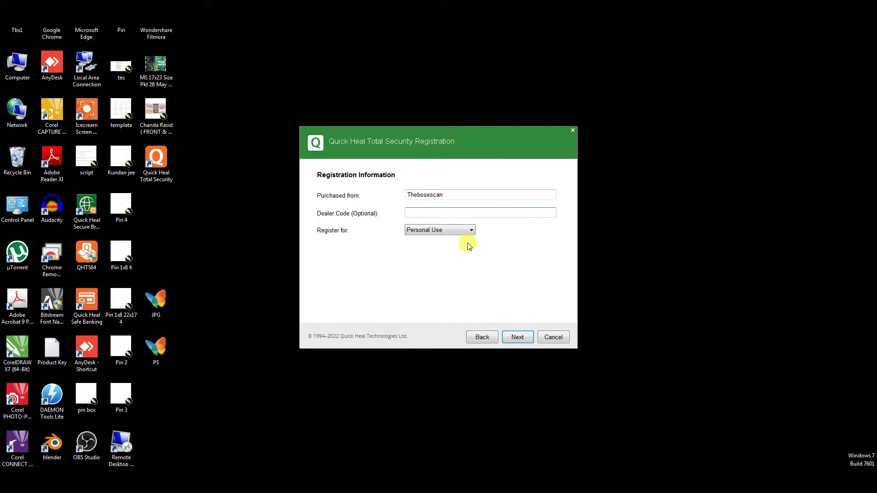
left_click(447, 232)
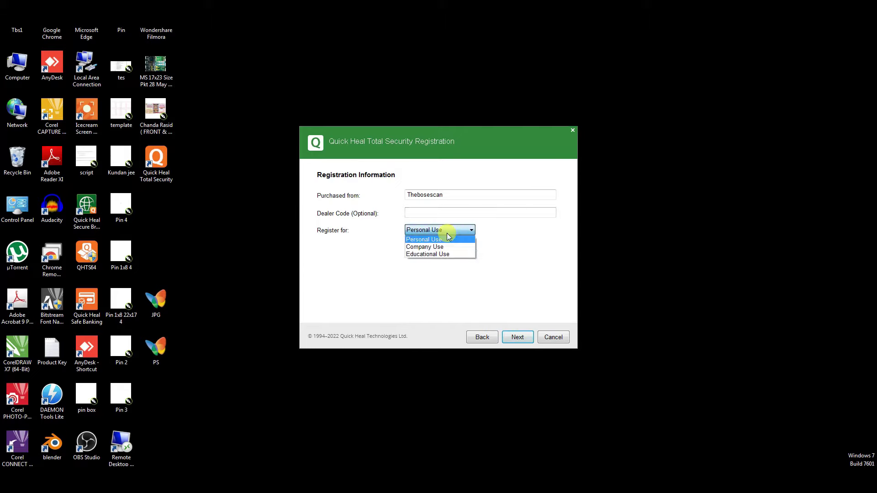
left_click(447, 236)
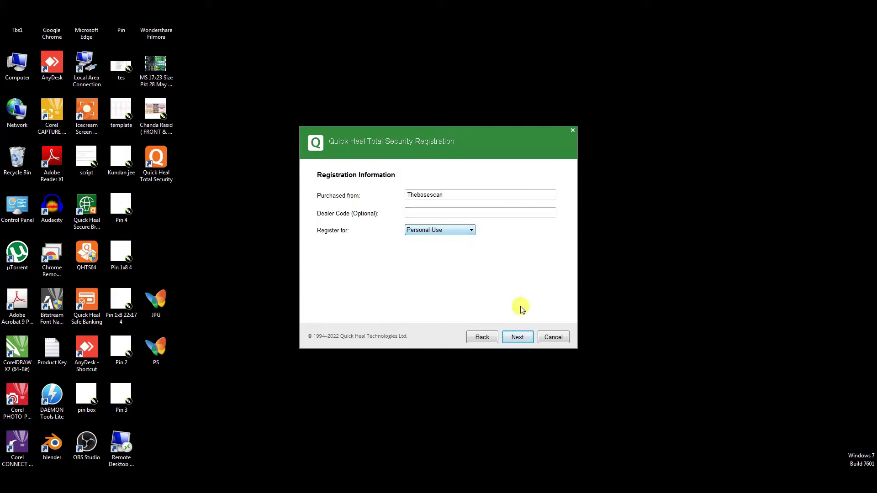
left_click(522, 341)
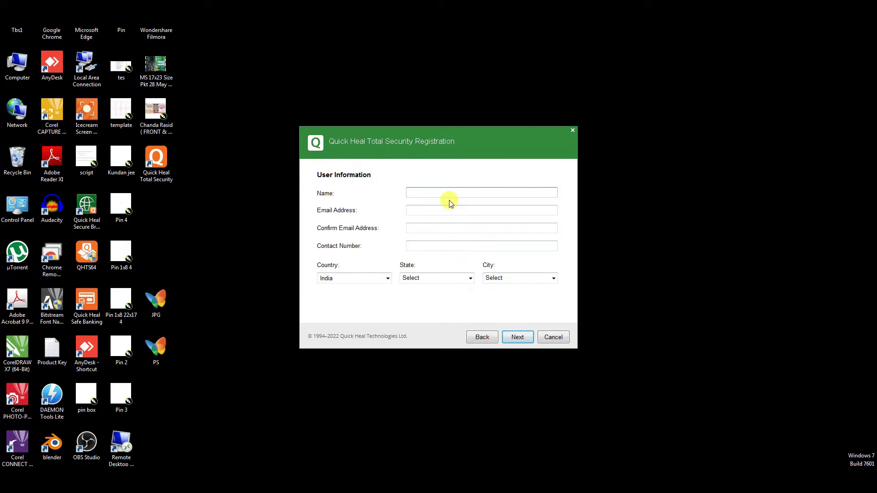
Enter the user's name, e-mail address and confirmation e-mail, then continue
type("the b")
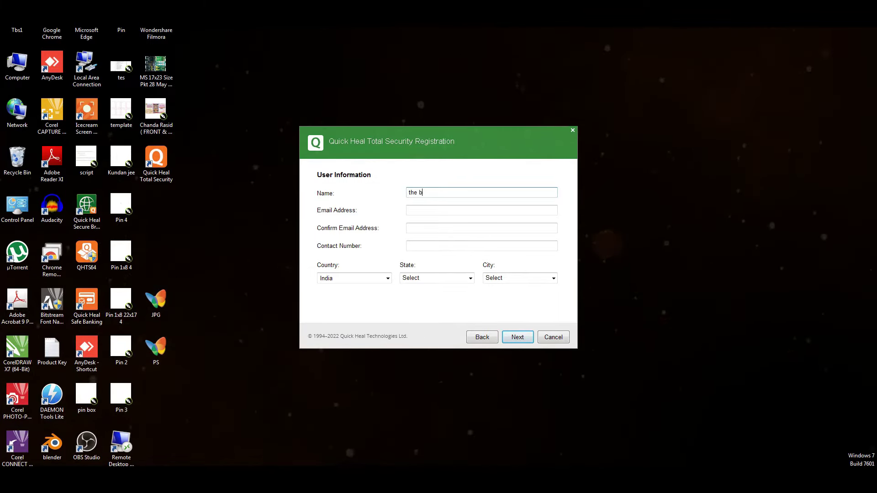
type("osescan")
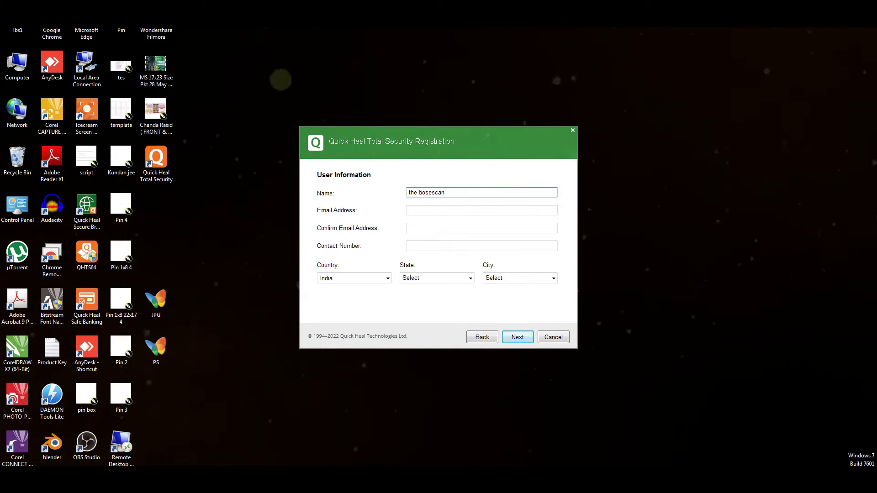
left_click(462, 211)
key("Tab")
key("Tab")
key("Return")
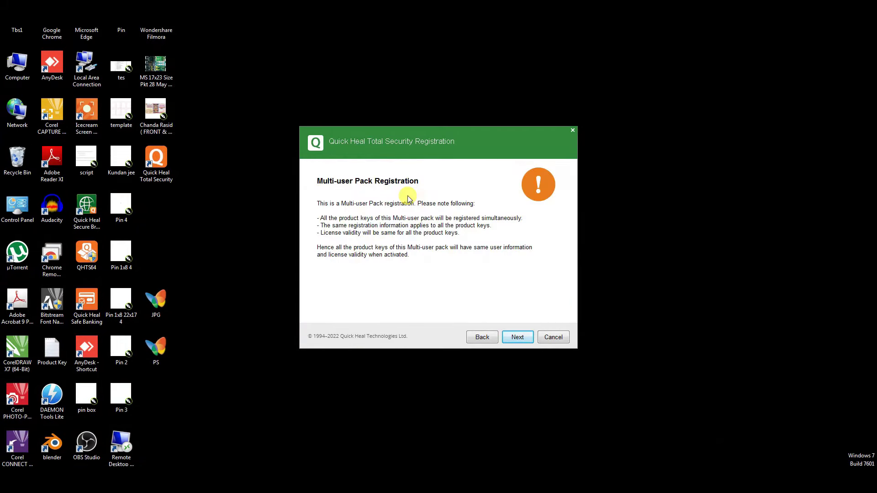
Pass the multi-user pack notice, submit the activation request, and finish the wizard
left_click(518, 338)
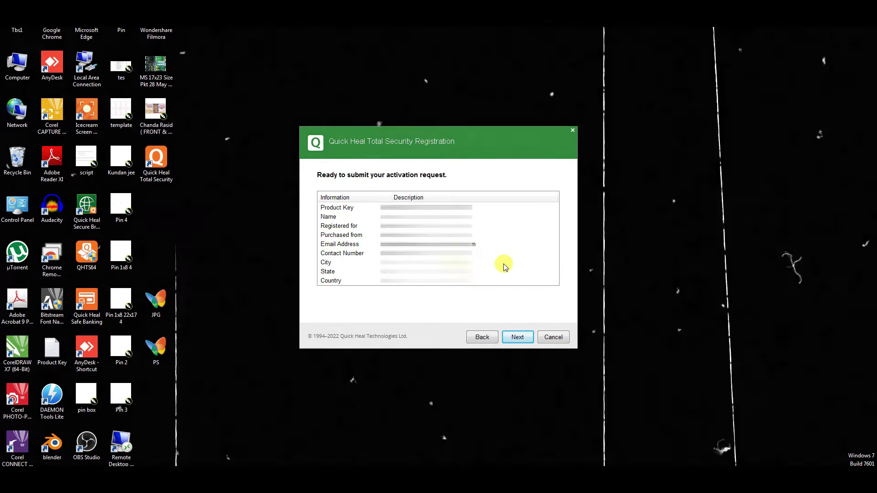
left_click(518, 337)
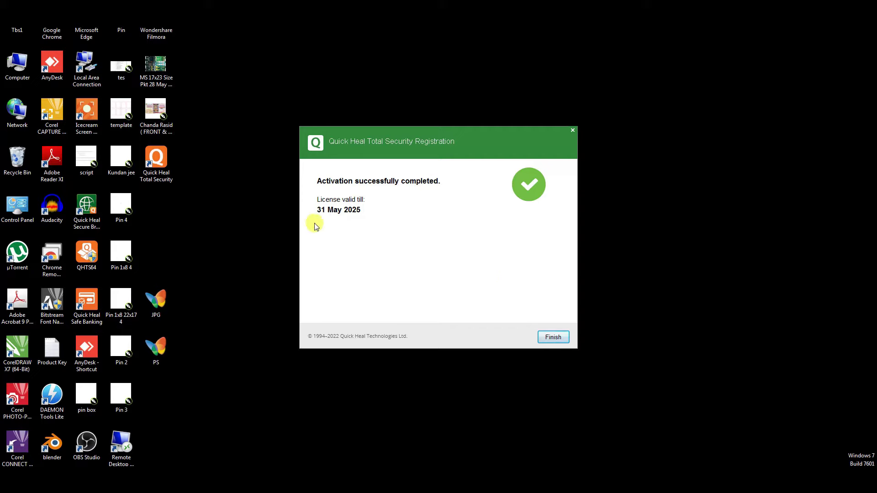
left_click(554, 338)
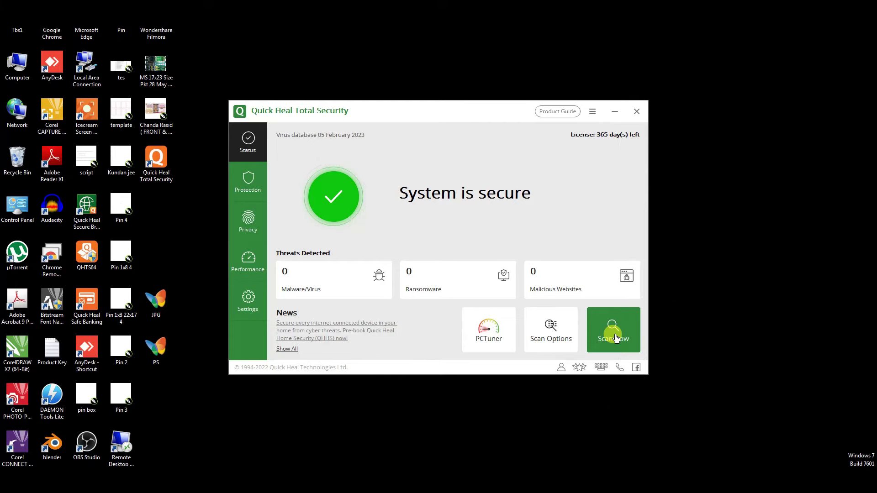
Run a PCTuner tuneup and return to the main status window
left_click(488, 328)
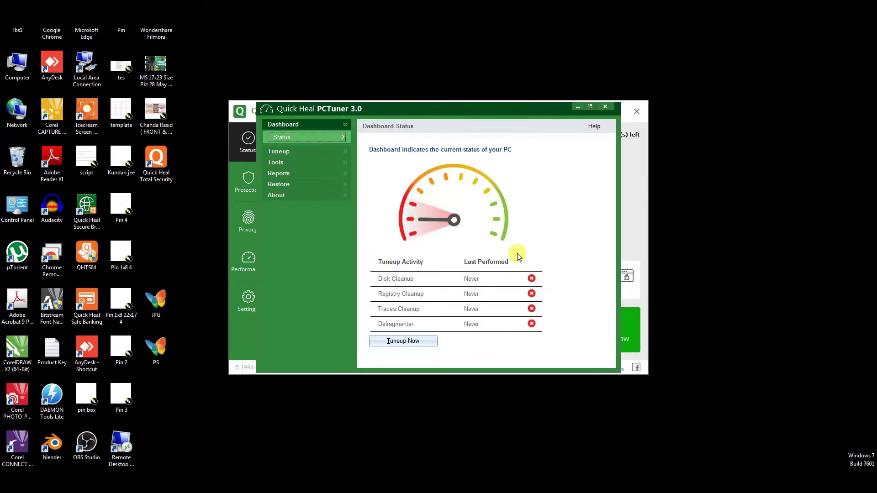
left_click(407, 343)
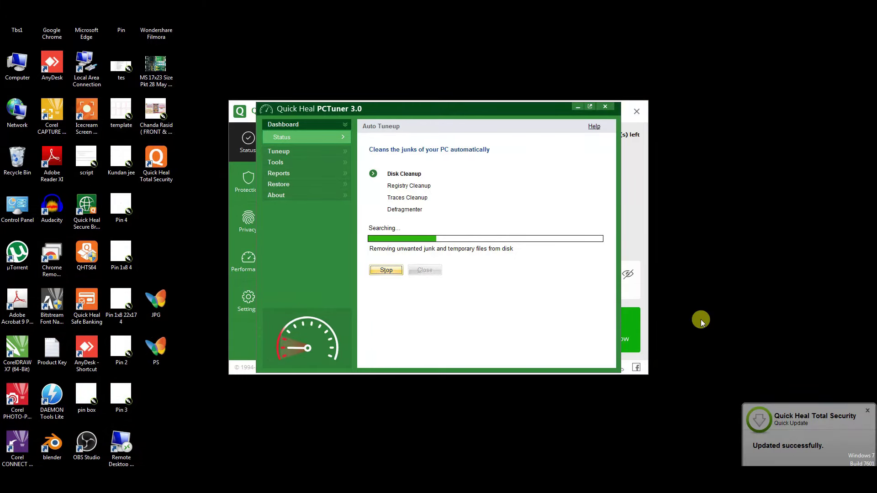
left_click(625, 275)
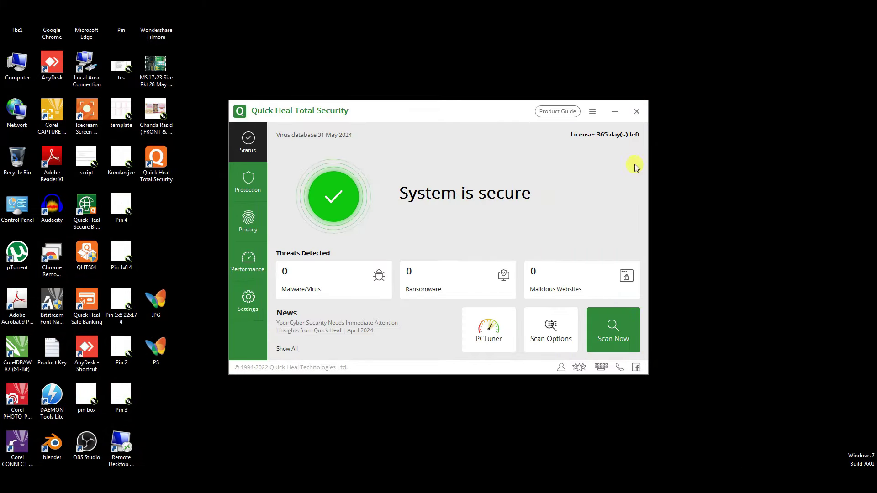
Review and update the license details, then close the License Details dialog
left_click(616, 134)
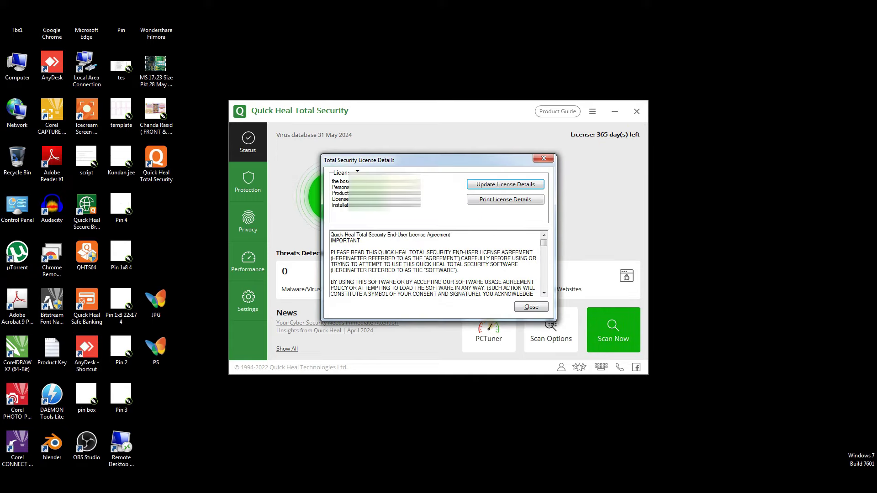
left_click_drag(333, 182, 420, 213)
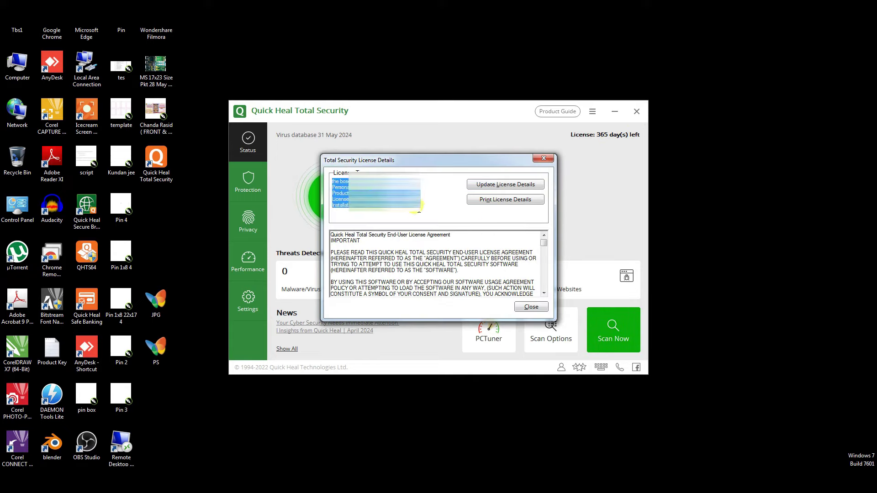
left_click(492, 184)
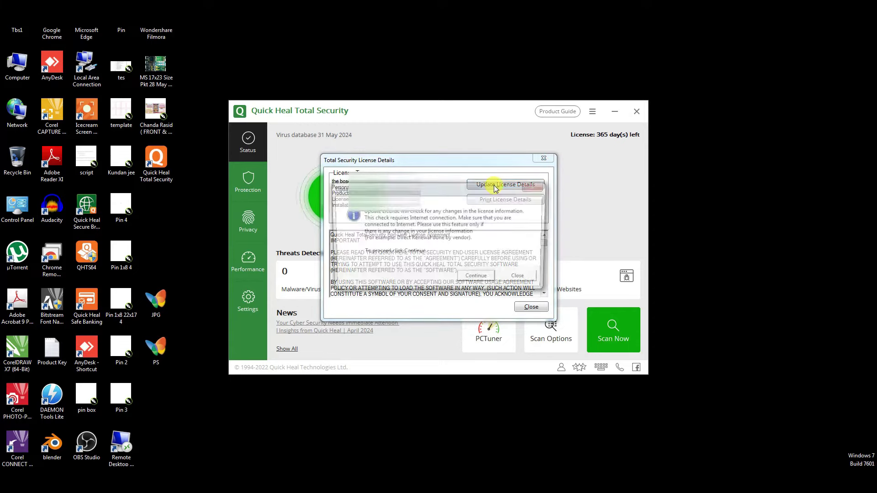
left_click(515, 282)
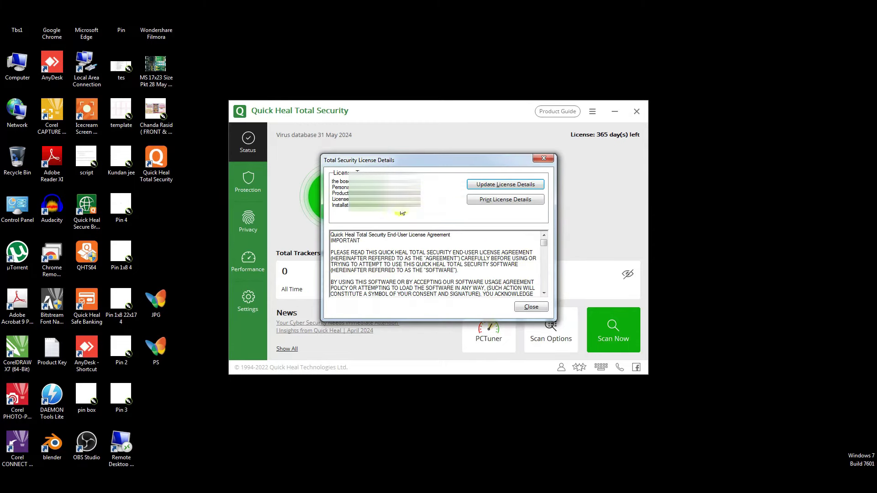
left_click(332, 182)
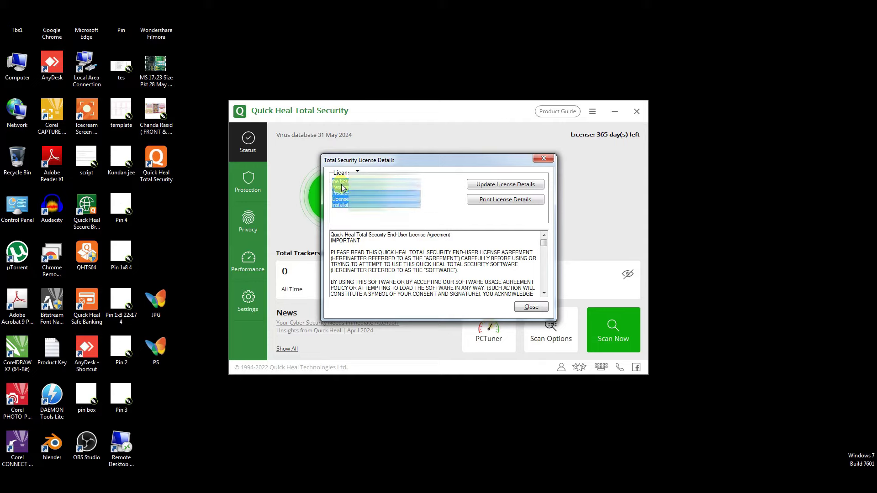
left_click(436, 209)
left_click(549, 160)
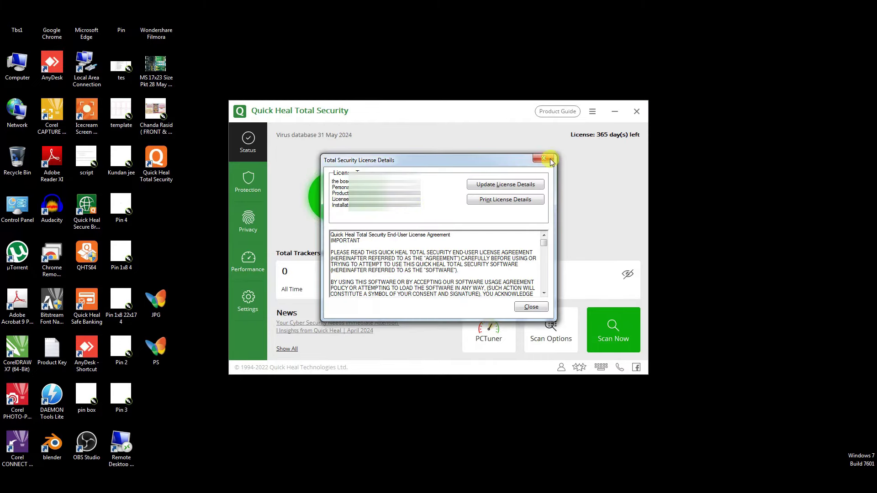
left_click(549, 160)
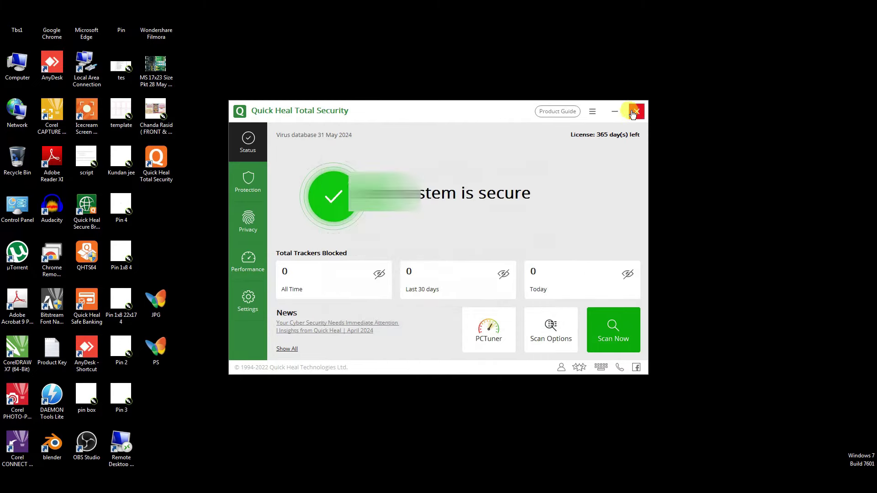
Close Quick Heal and connect to the remote computer, accepting the identity and certificate warnings
left_click(638, 112)
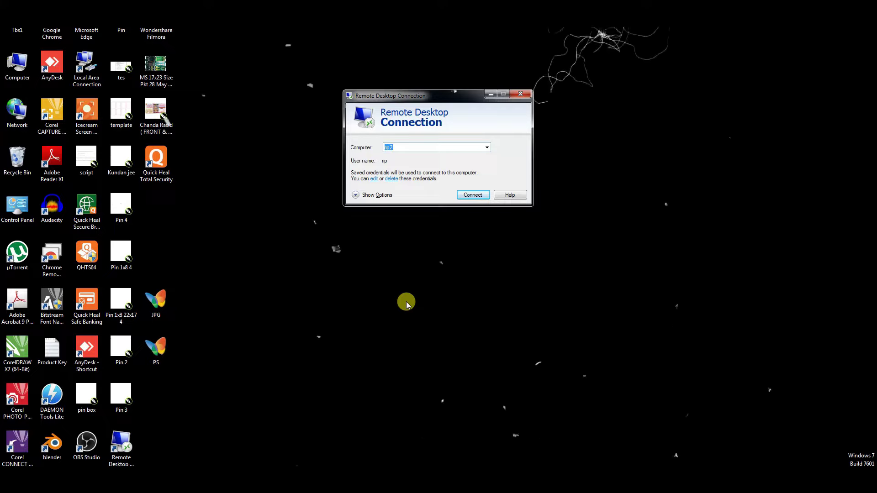
key("Return")
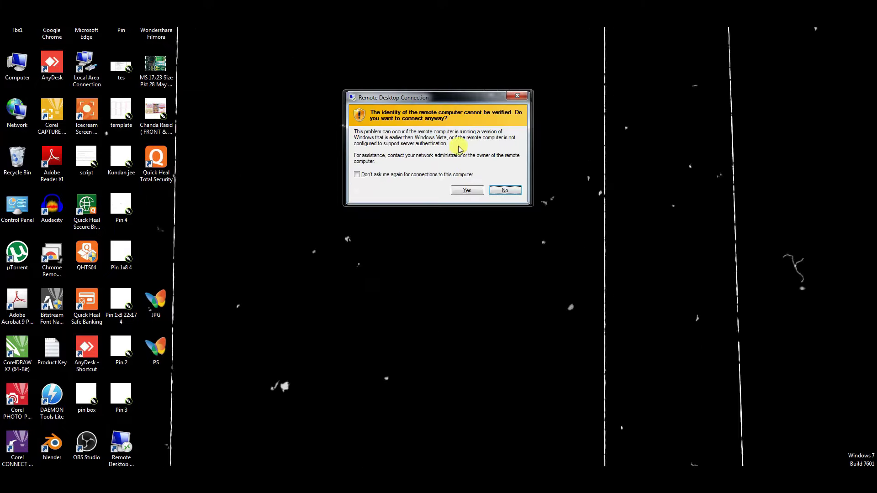
left_click(391, 175)
left_click(467, 191)
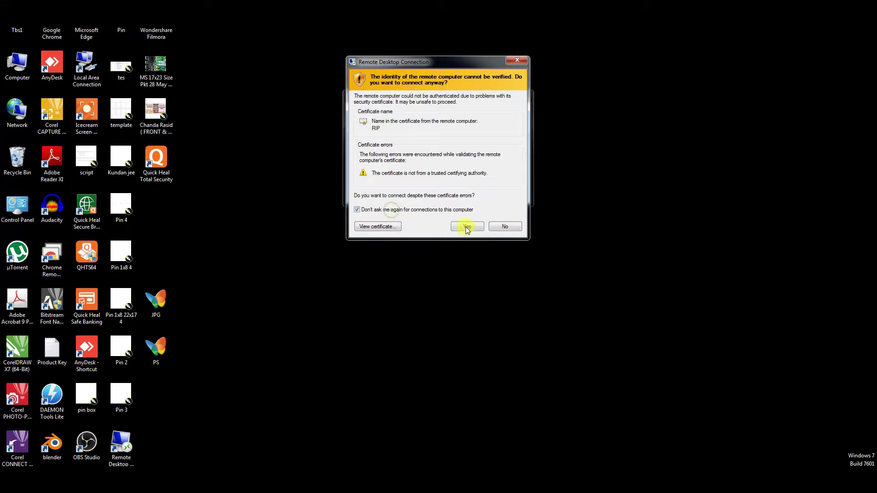
left_click(467, 227)
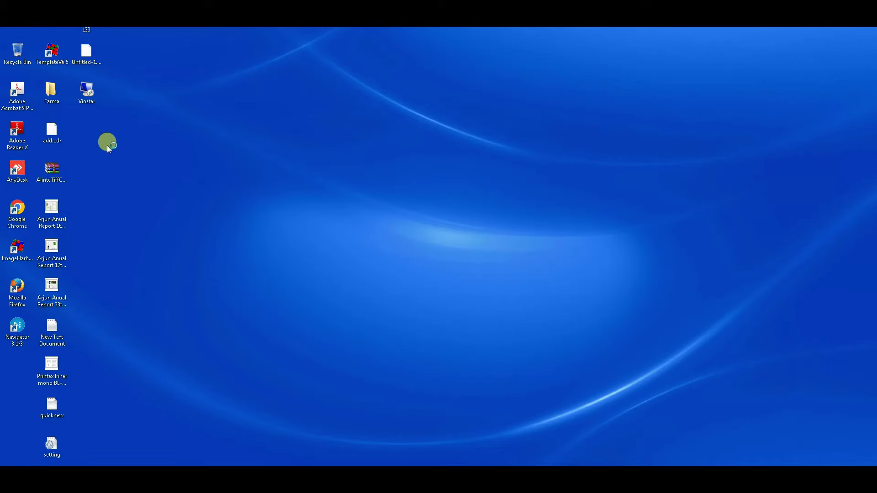
Paste the QHTS64.EXE installer onto the remote desktop
right_click(108, 145)
left_click(133, 186)
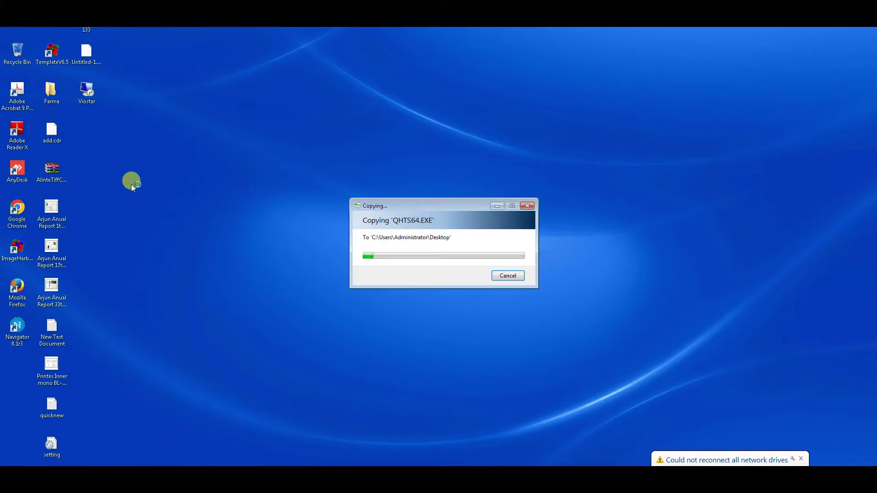
left_click(191, 192)
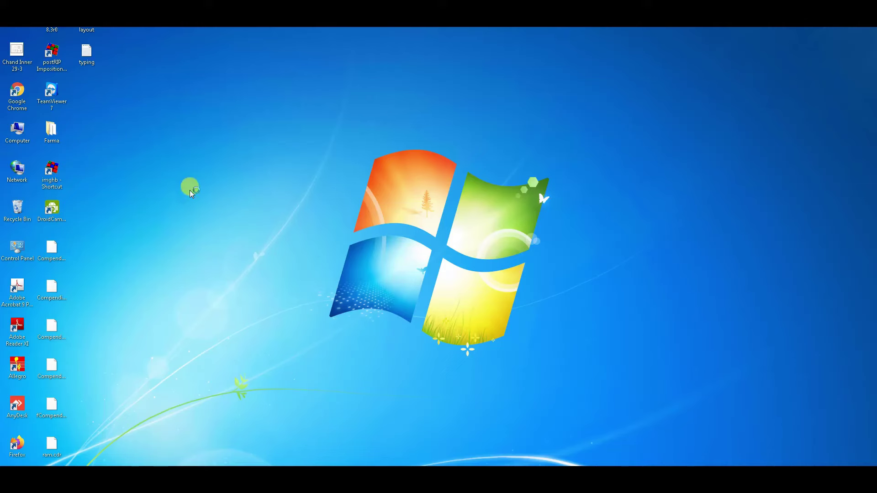
Run the QHTS installer from the Downloads folder in Computer
double_click(15, 132)
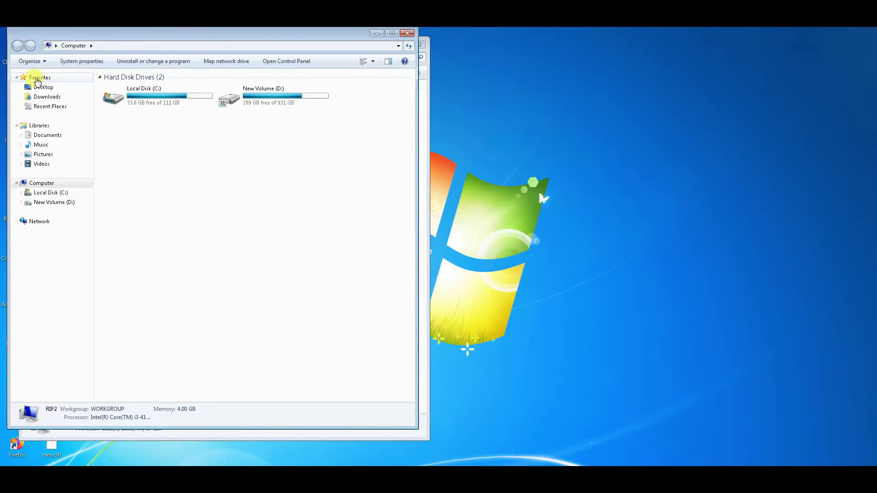
left_click(47, 96)
left_click(193, 148)
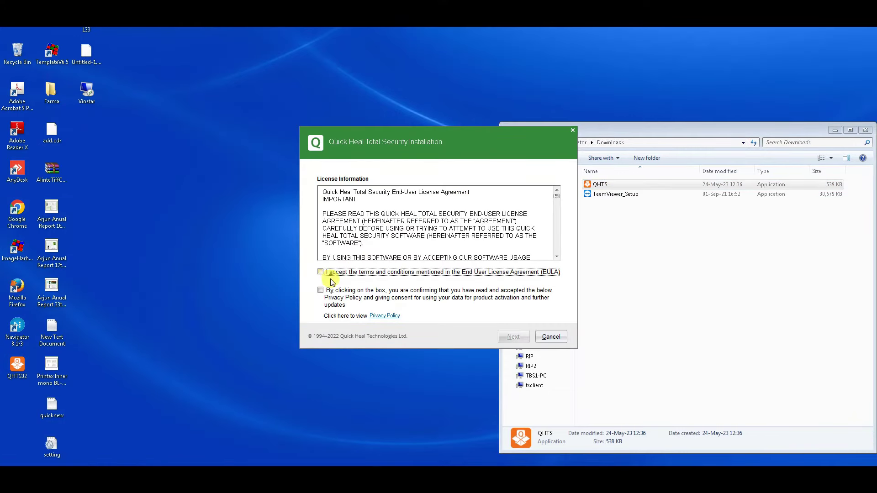
Accept the EULA and privacy policy and install to the default location
left_click(320, 272)
left_click(321, 290)
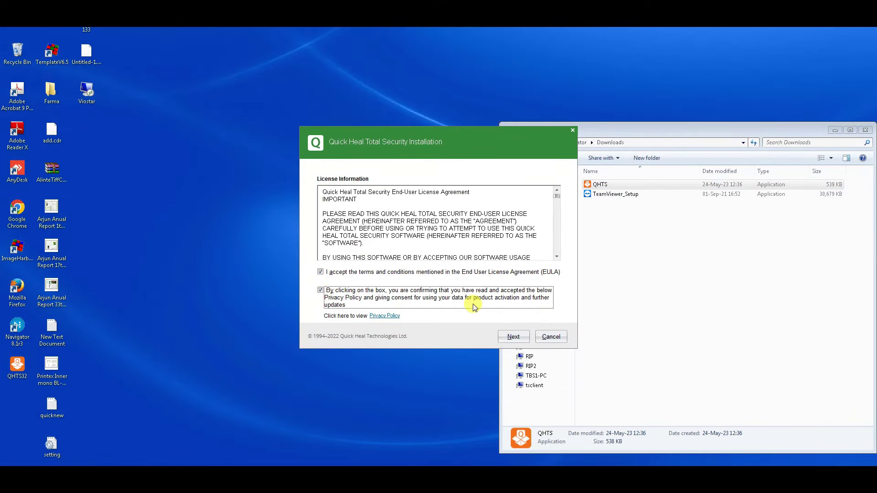
left_click(518, 338)
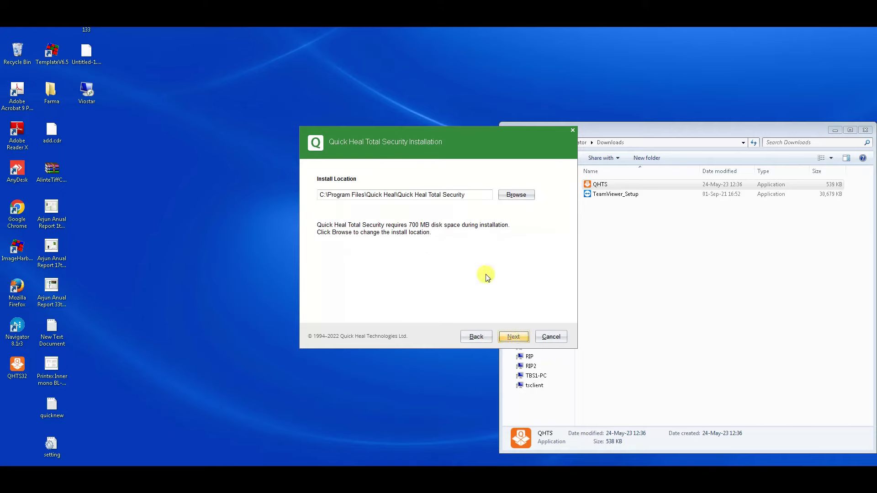
left_click(514, 337)
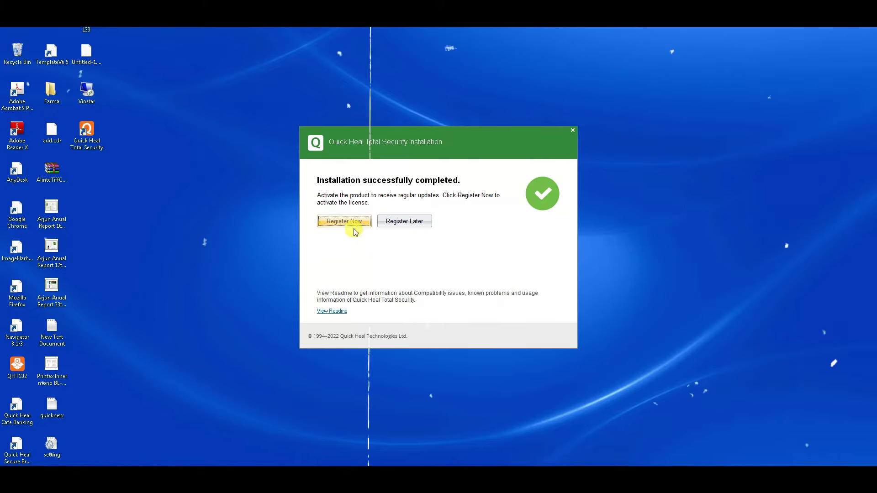
Begin product registration, dismiss the browser popup, and enter 'the bosescan' as purchased-from
left_click(352, 222)
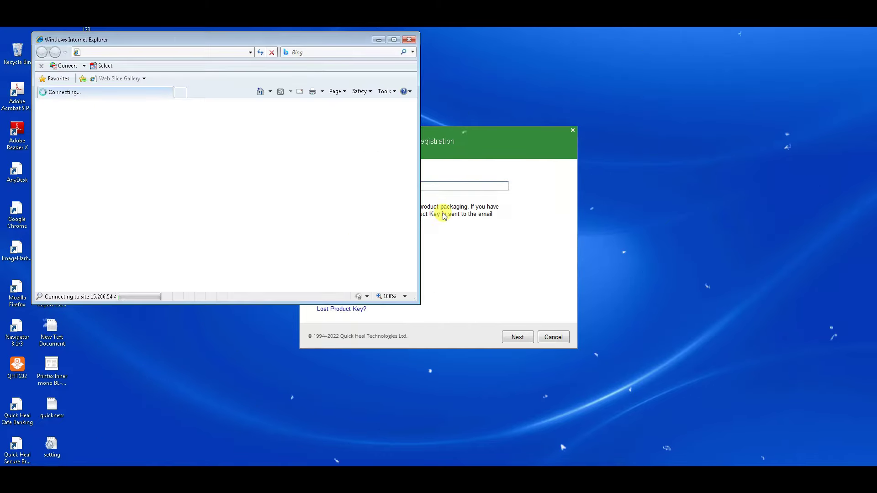
left_click(410, 40)
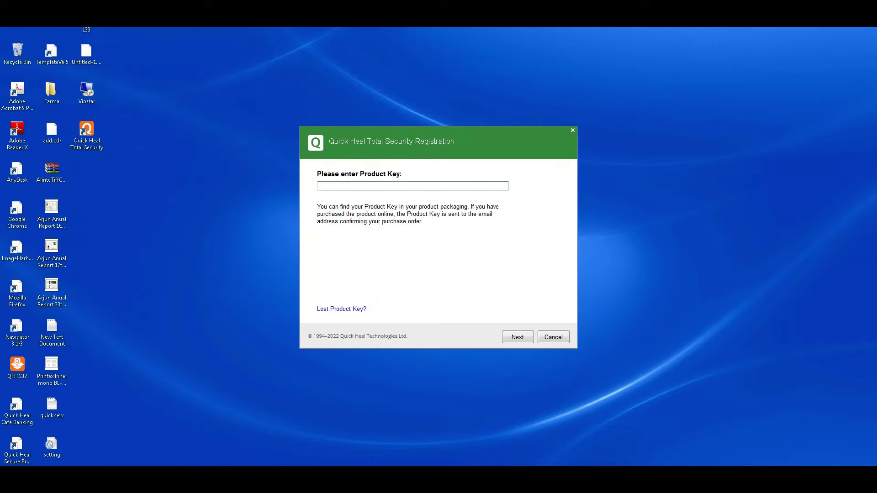
left_click(517, 337)
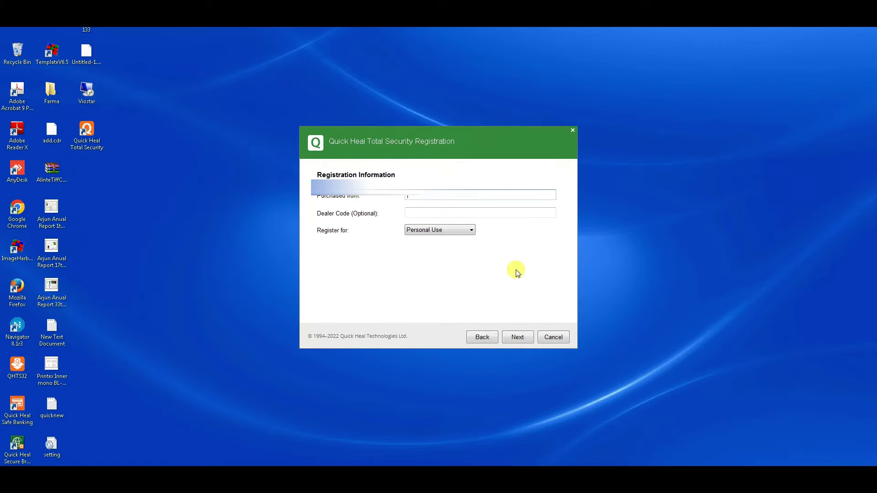
type("the bosescan")
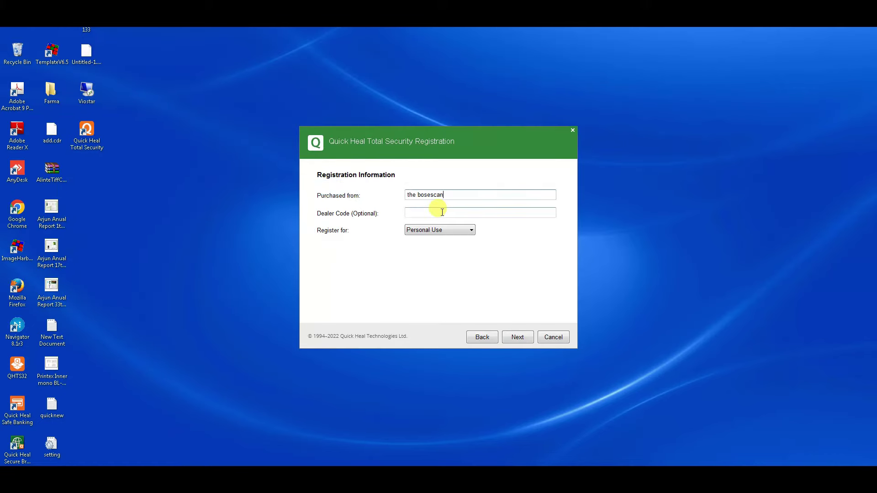
Fill in the user information, contact number and state, and submit the registration
left_click(517, 339)
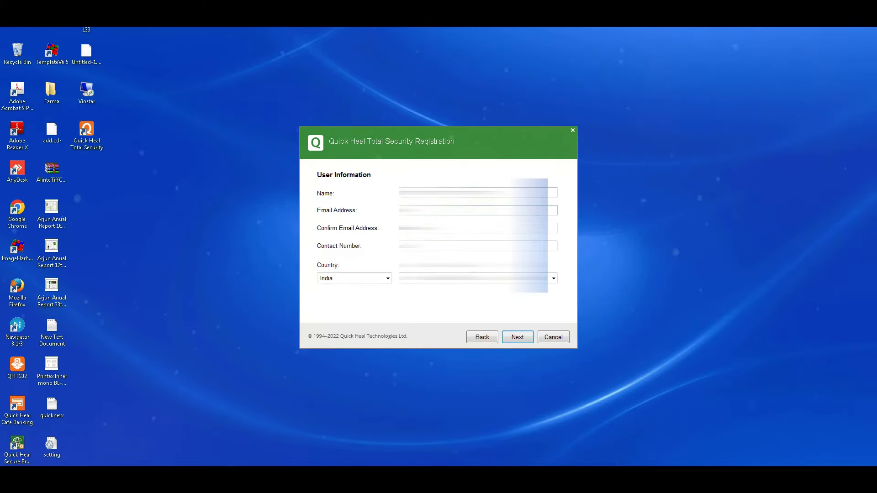
left_click(478, 246)
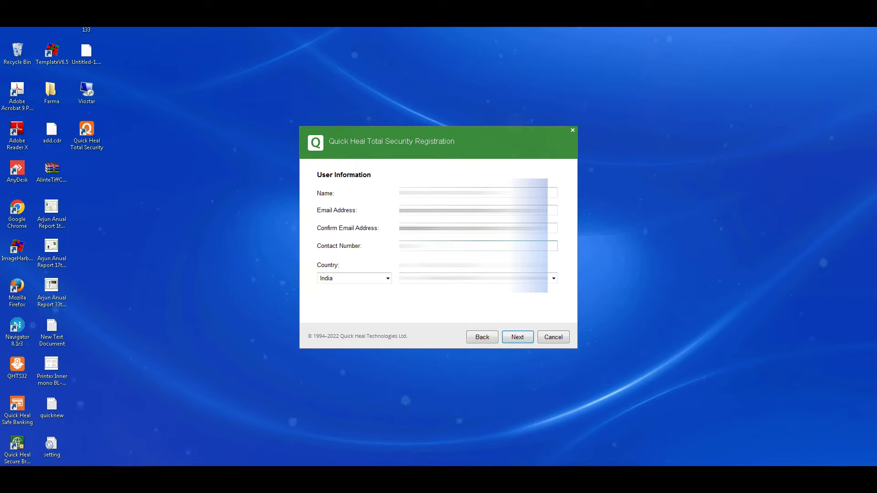
left_click(509, 278)
left_click(509, 302)
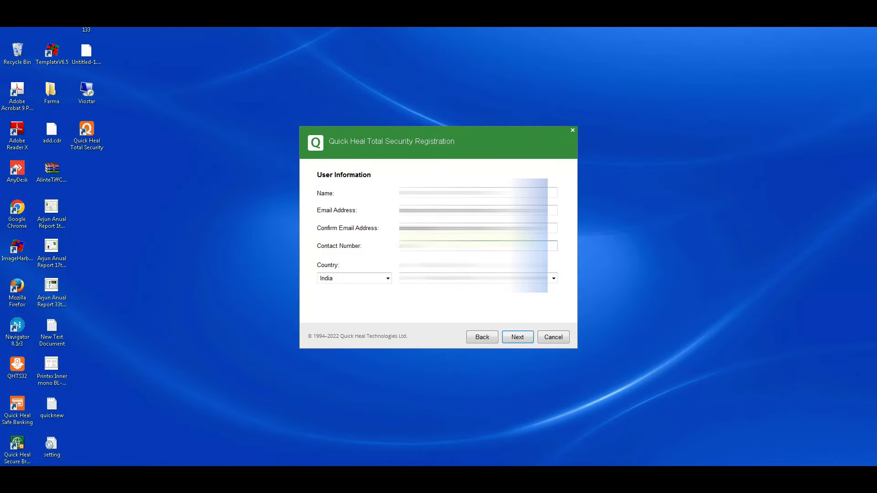
left_click(520, 338)
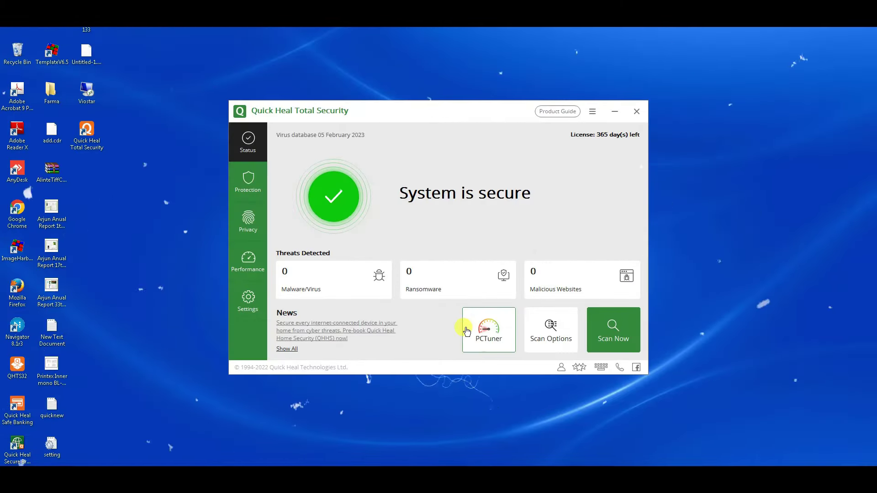
Start a PCTuner automatic tune-up, then approve the installer's UAC prompt on the next PC
left_click(474, 328)
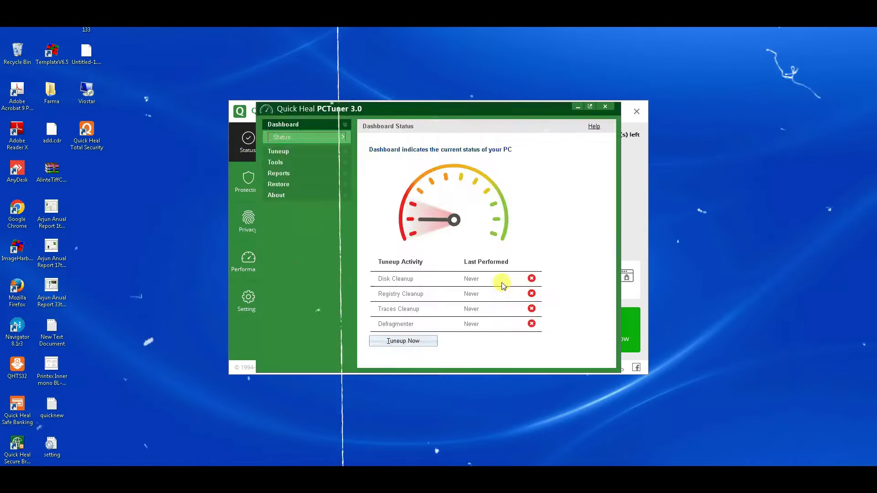
left_click(402, 343)
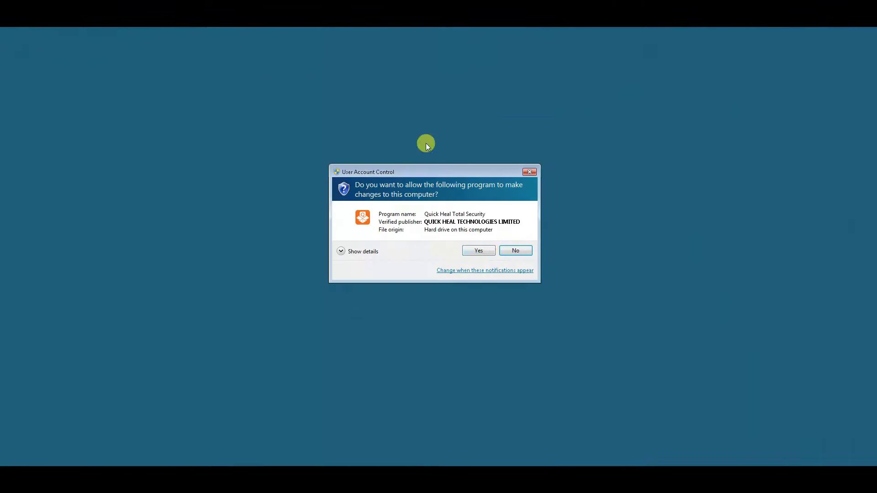
left_click(486, 247)
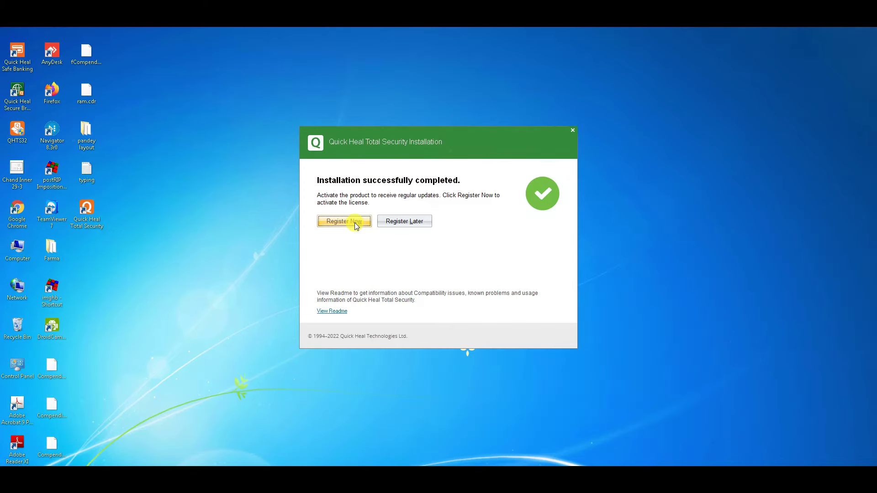
Register and activate the product on this PC with its 365-day license
left_click(356, 226)
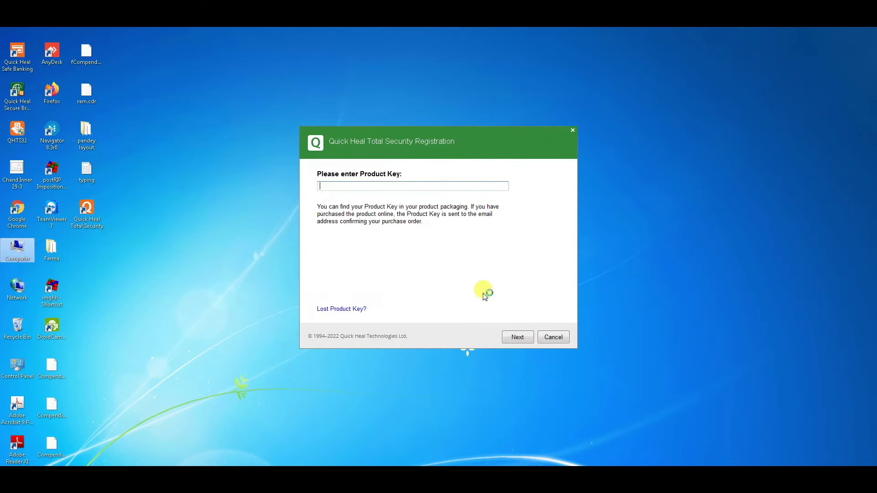
left_click(515, 336)
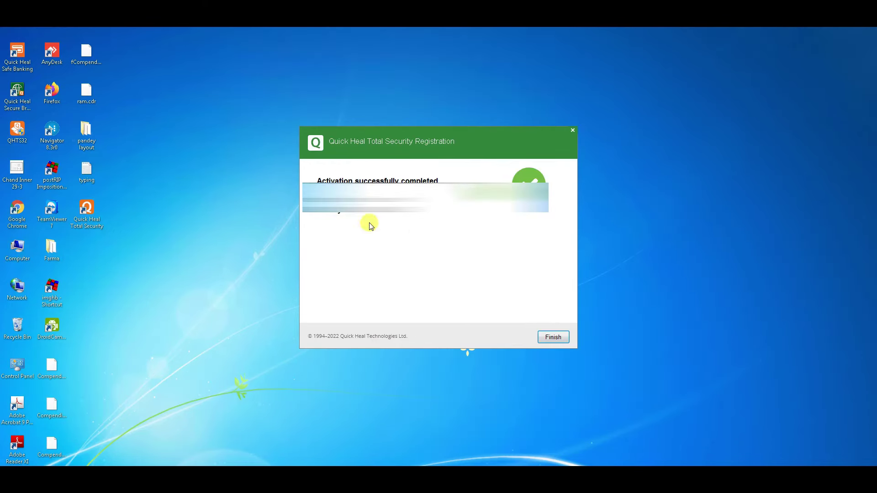
left_click(554, 337)
Open Quick Heal from the system tray and start a PCTuner automatic tune-up
left_click(797, 465)
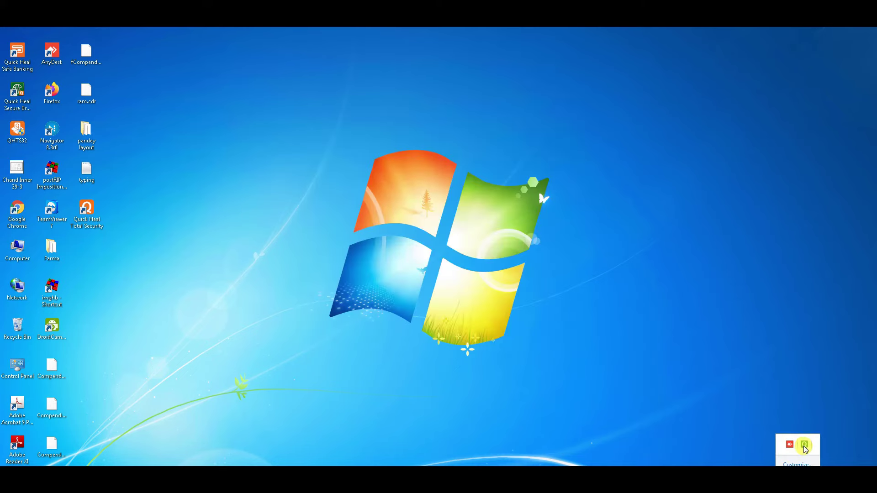
left_click(805, 446)
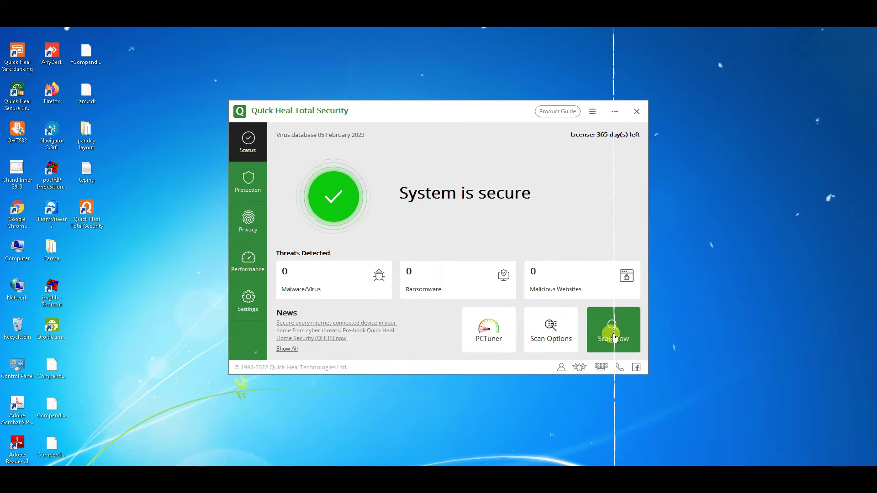
left_click(495, 334)
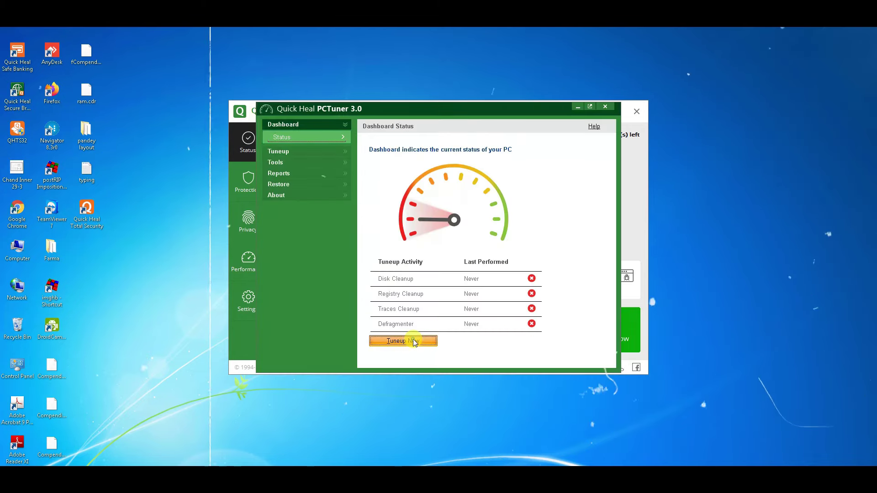
left_click(404, 341)
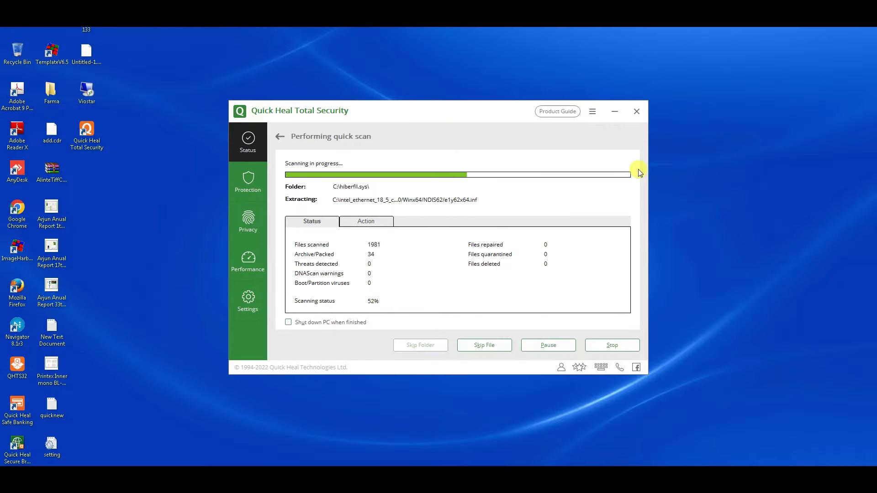